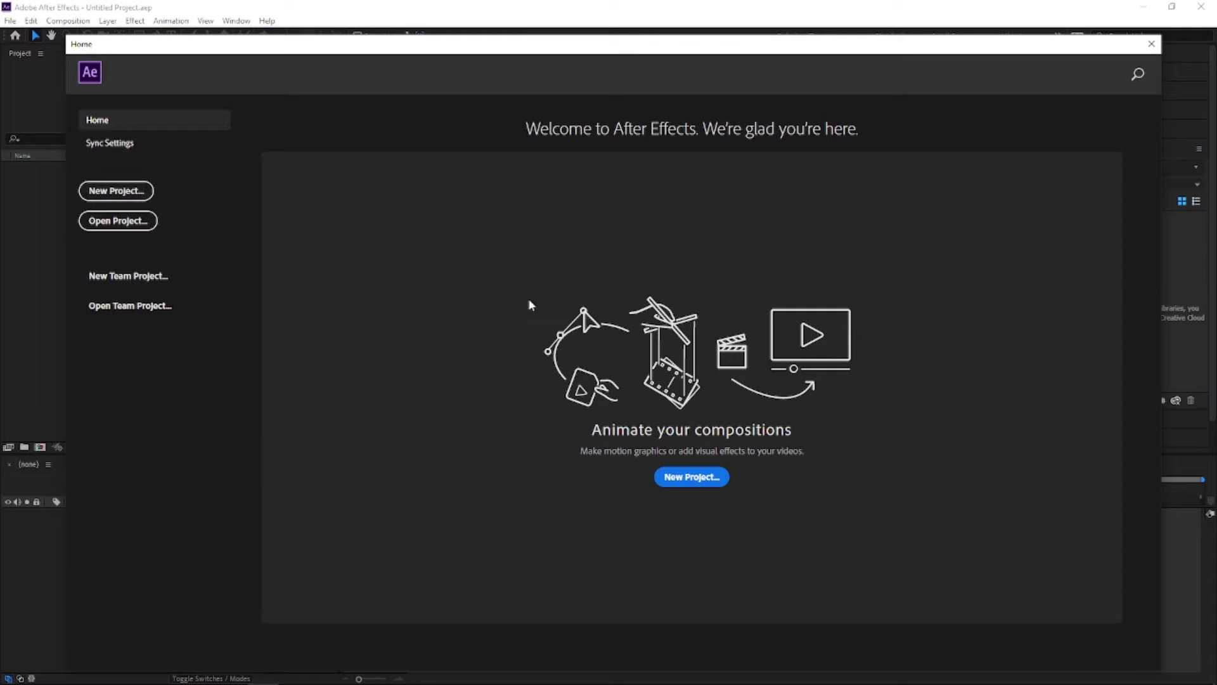
Step: Create a new project with a 1920×1080, 29.97 fps composition and turn on the transparency grid
left_click(116, 190)
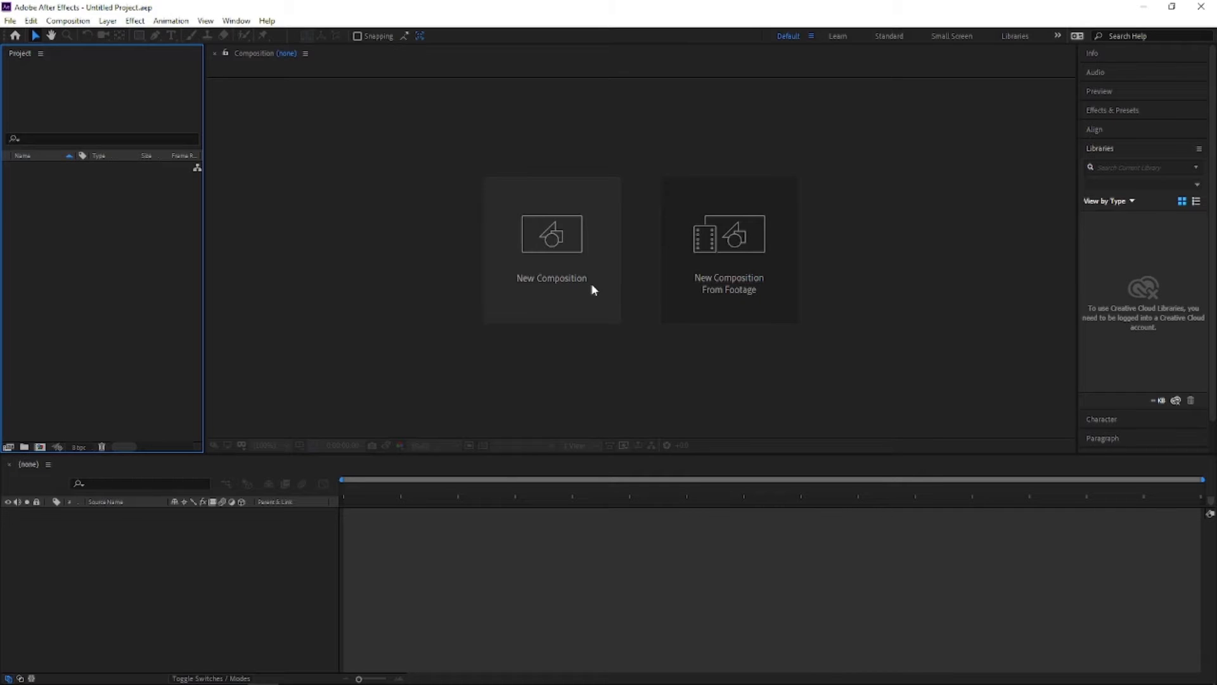
left_click(590, 283)
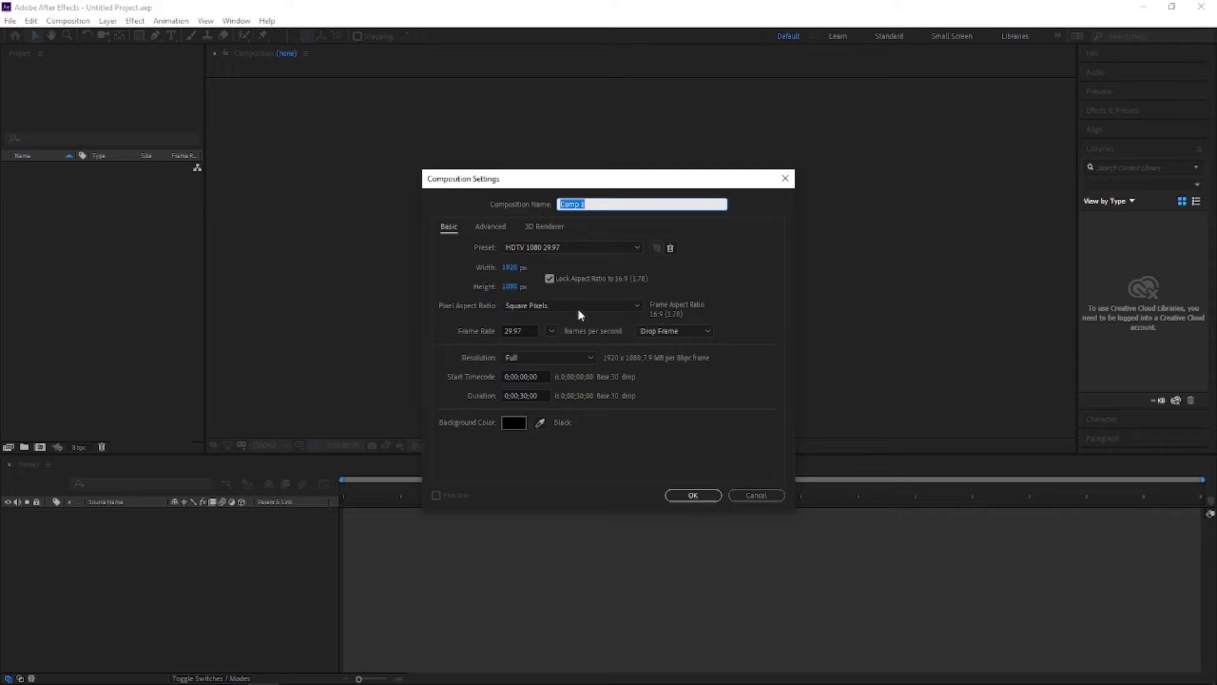
left_click(682, 495)
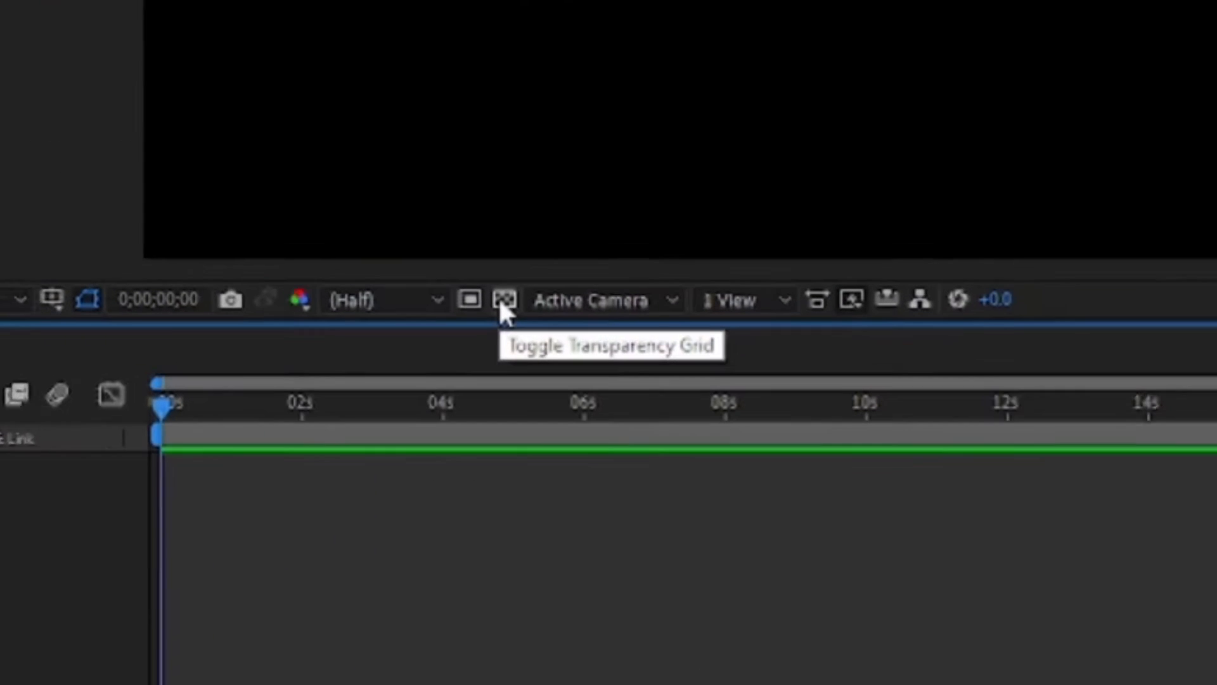
left_click(482, 446)
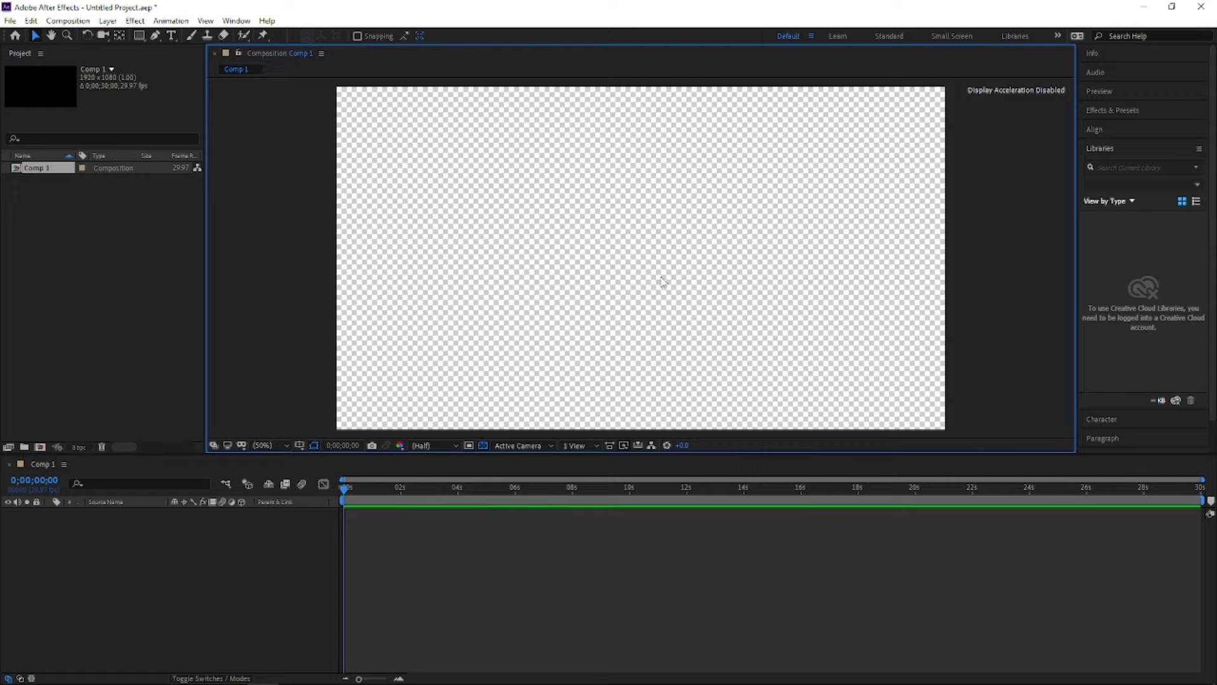
Step: Draw a blue (#0012FF) rectangle in the lower-left area of the composition with the Rectangle tool
left_click(141, 37)
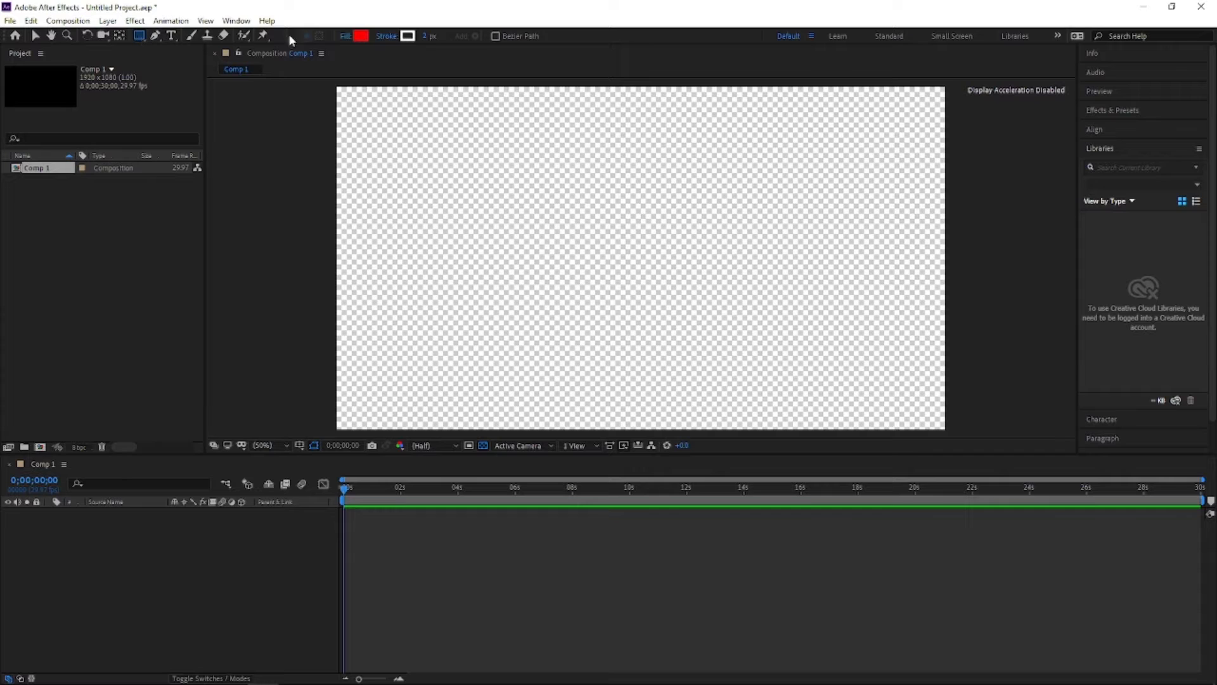
left_click(360, 37)
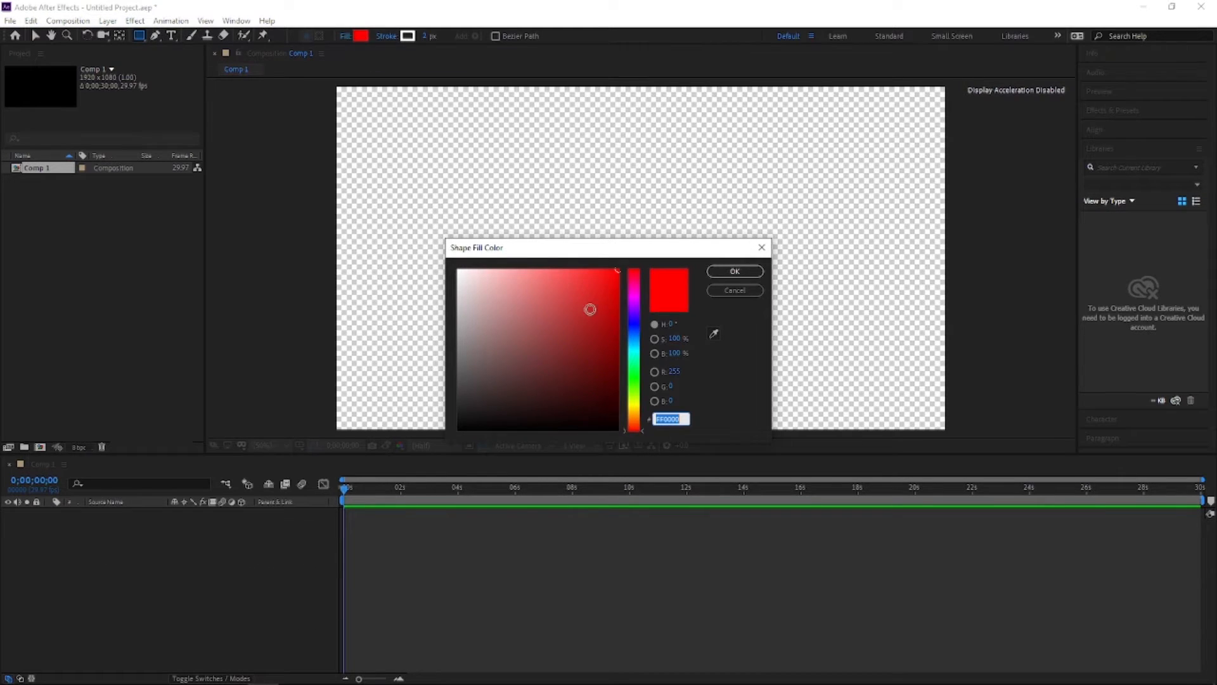
left_click(634, 326)
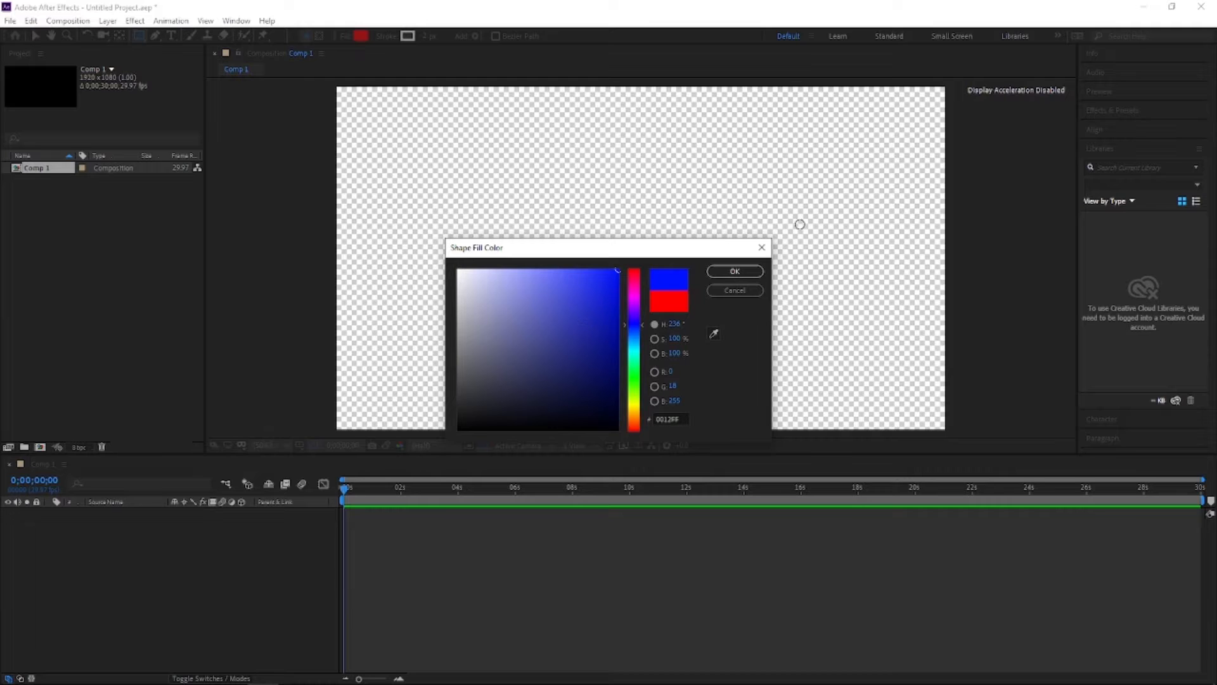
left_click(735, 271)
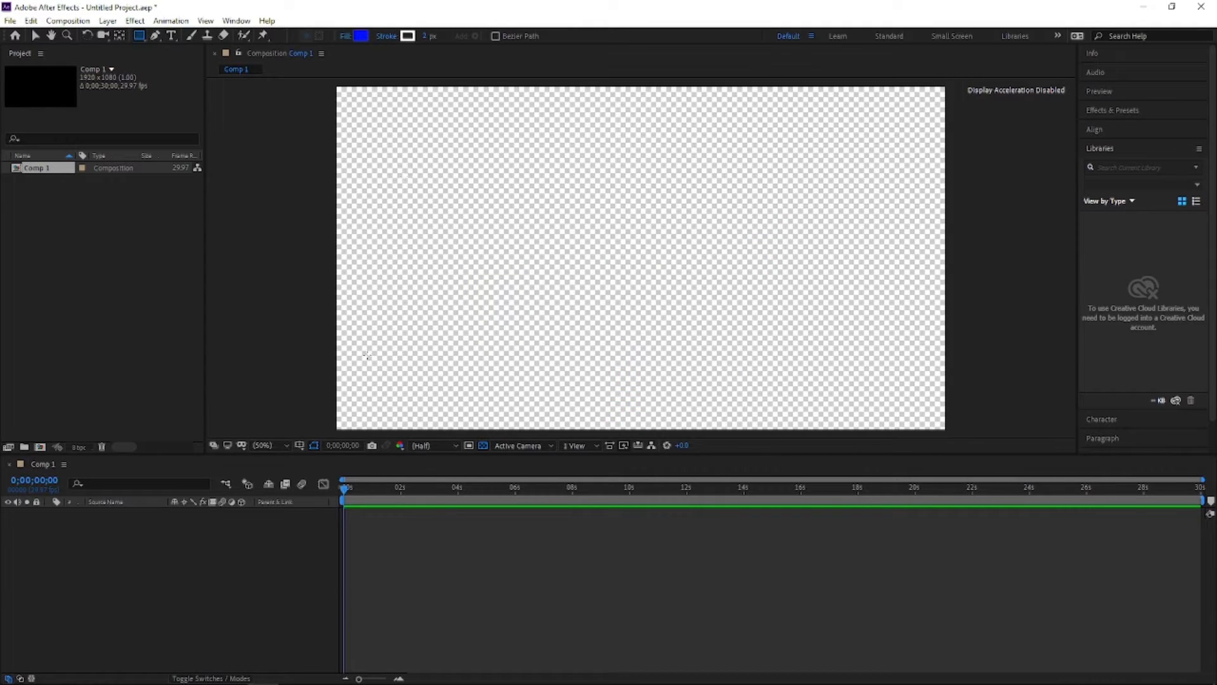
left_click_drag(351, 350, 599, 415)
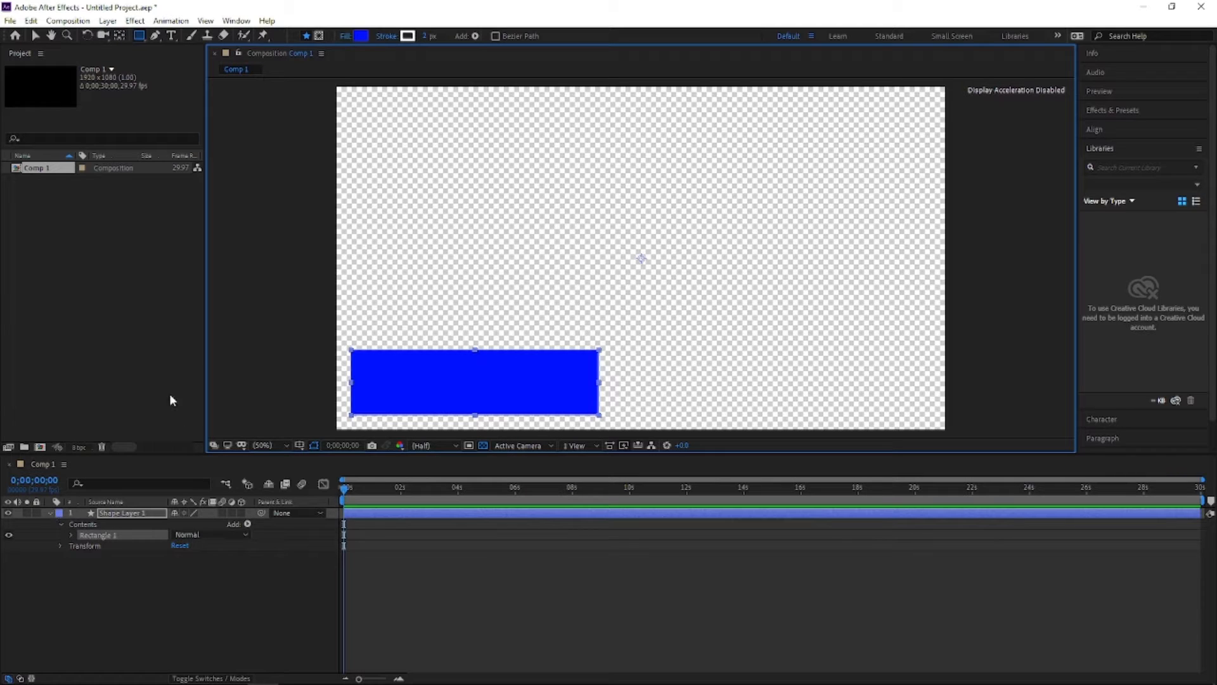
Step: With the Pen tool, draw a closed parallelogram shape over the blue rectangle with slanted left and right edges
left_click(36, 36)
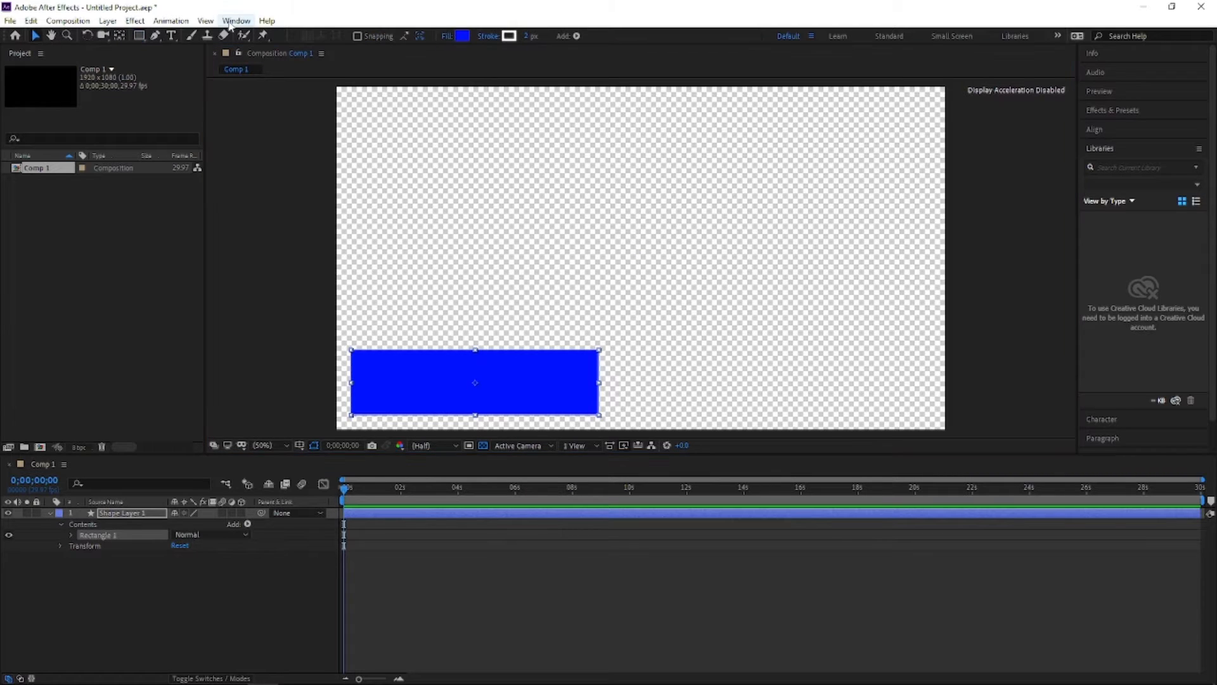
left_click(152, 38)
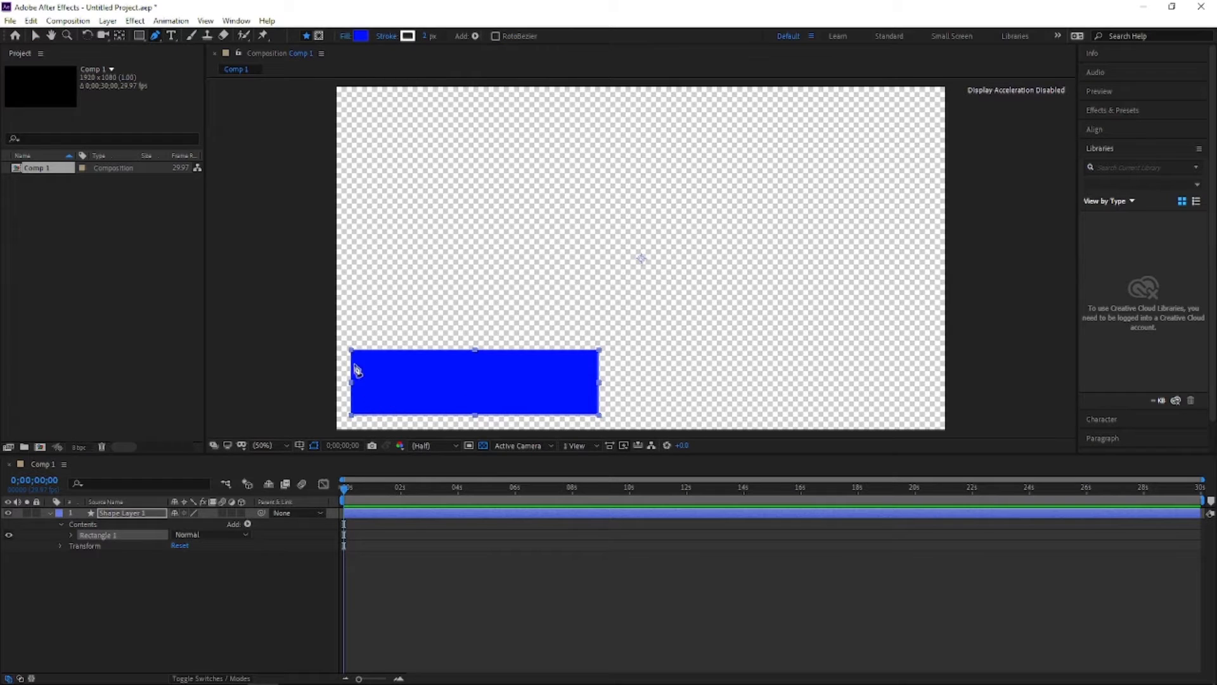
left_click(136, 532)
left_click(135, 514)
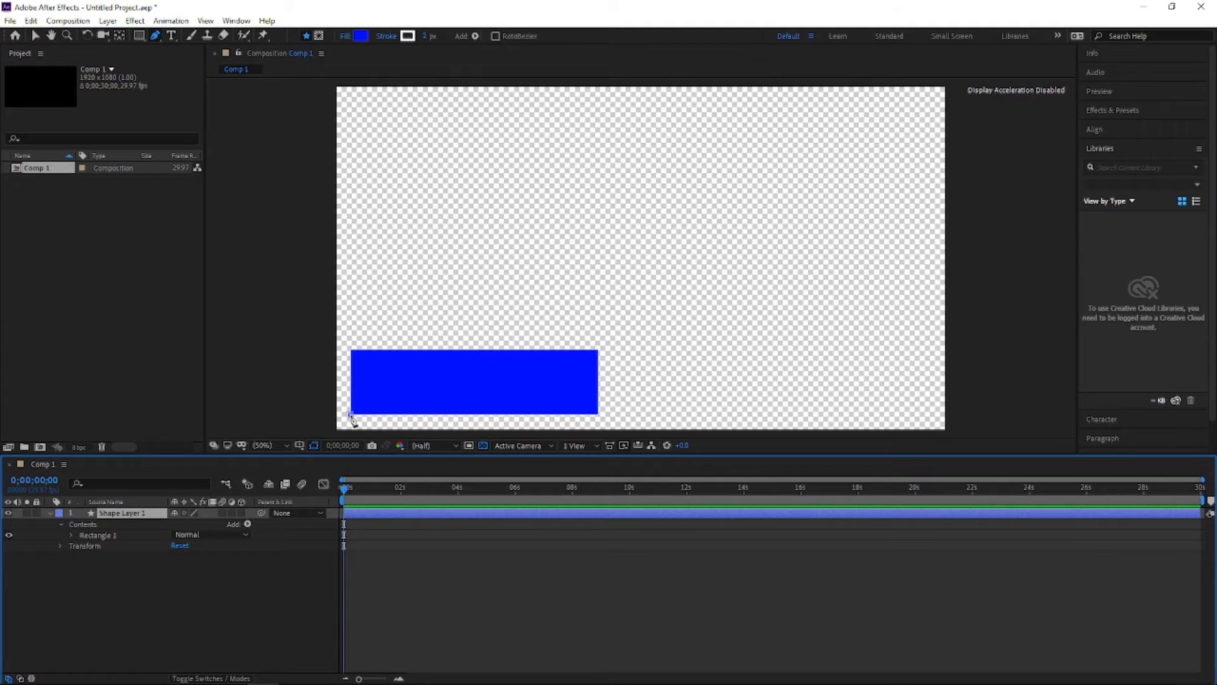
left_click(351, 416)
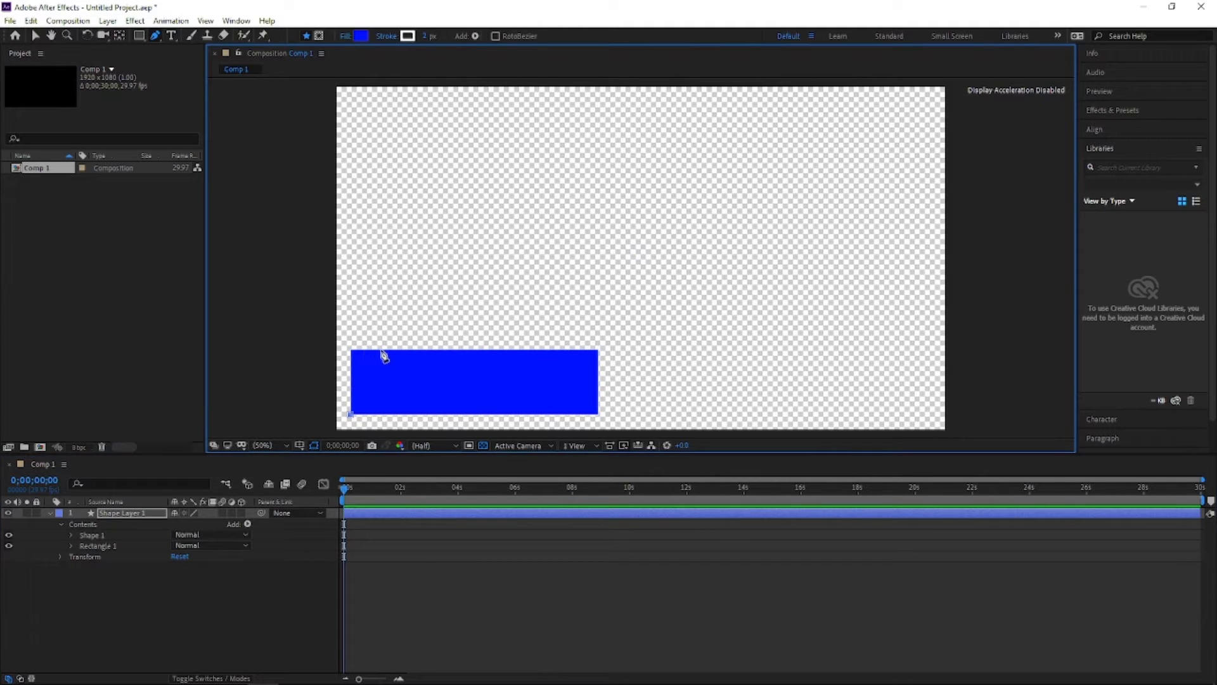
left_click(382, 349)
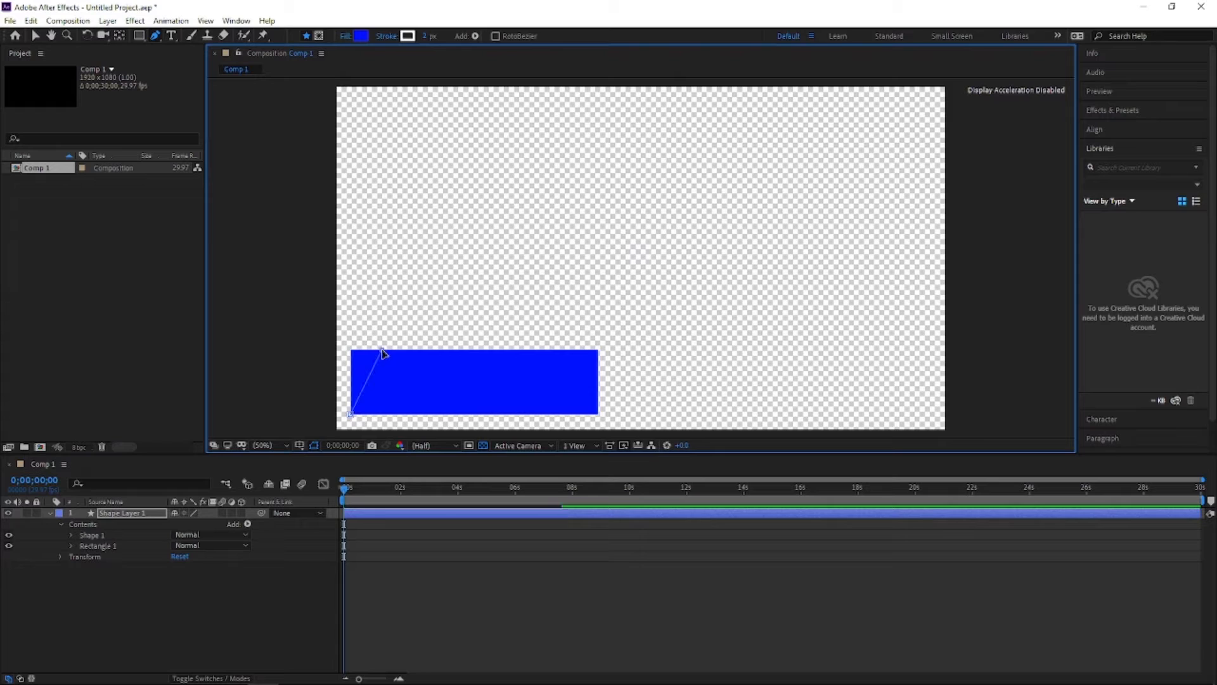
left_click(598, 350)
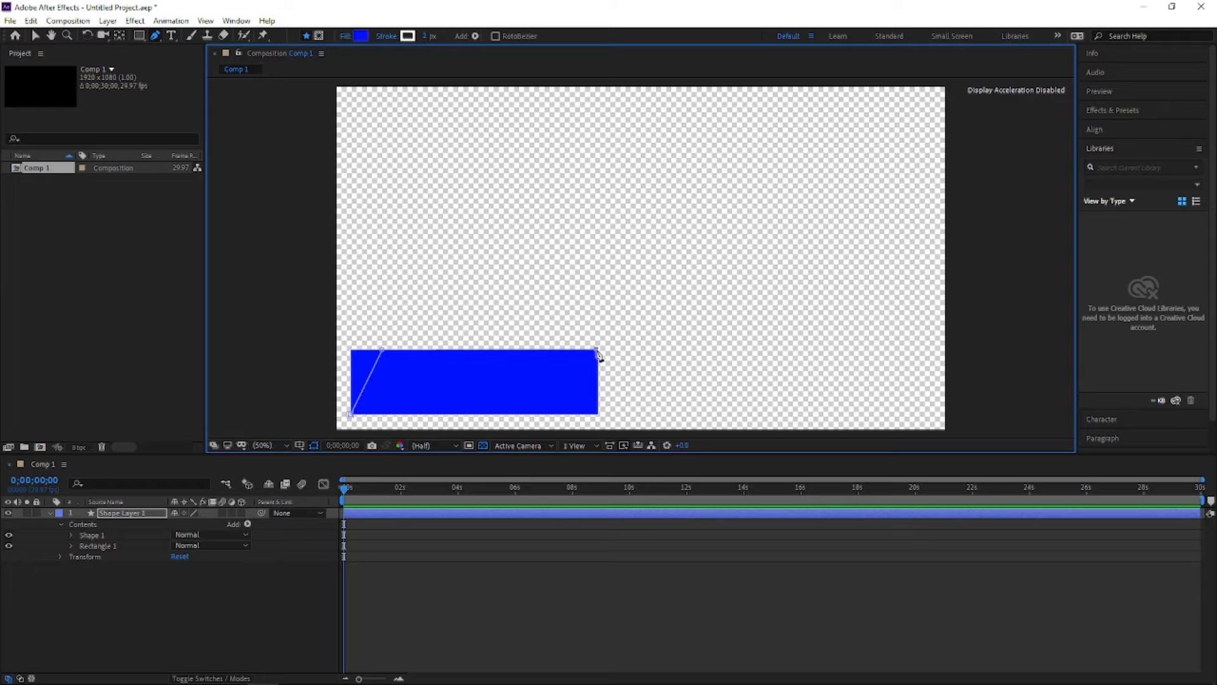
left_click(559, 413)
left_click(350, 414)
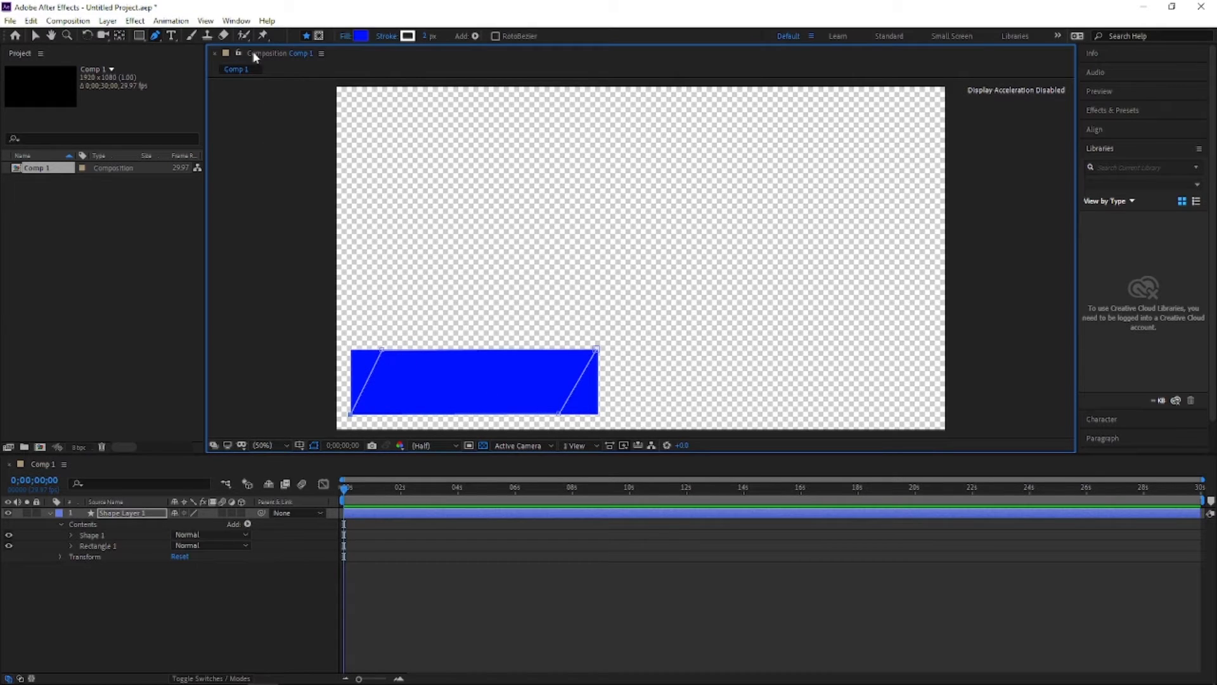
Step: Adjust the parallelogram's corner points so both slanted edges line up with the banner's top and bottom
right_click(460, 383)
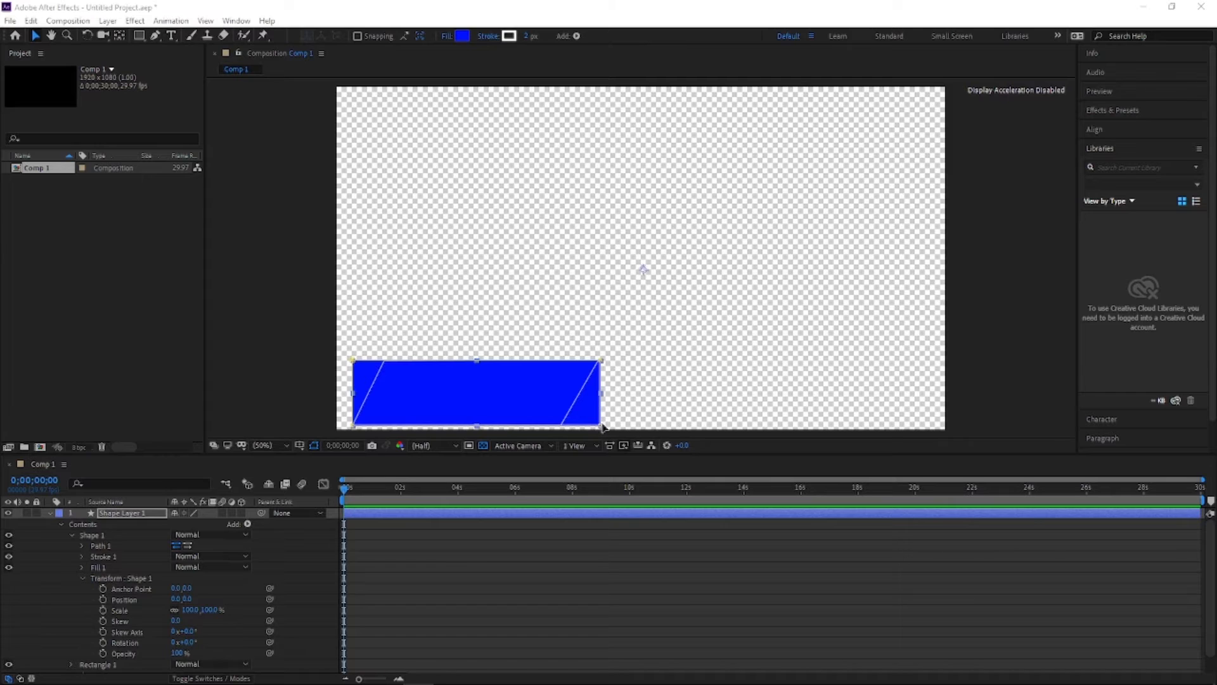
left_click_drag(602, 426, 560, 428)
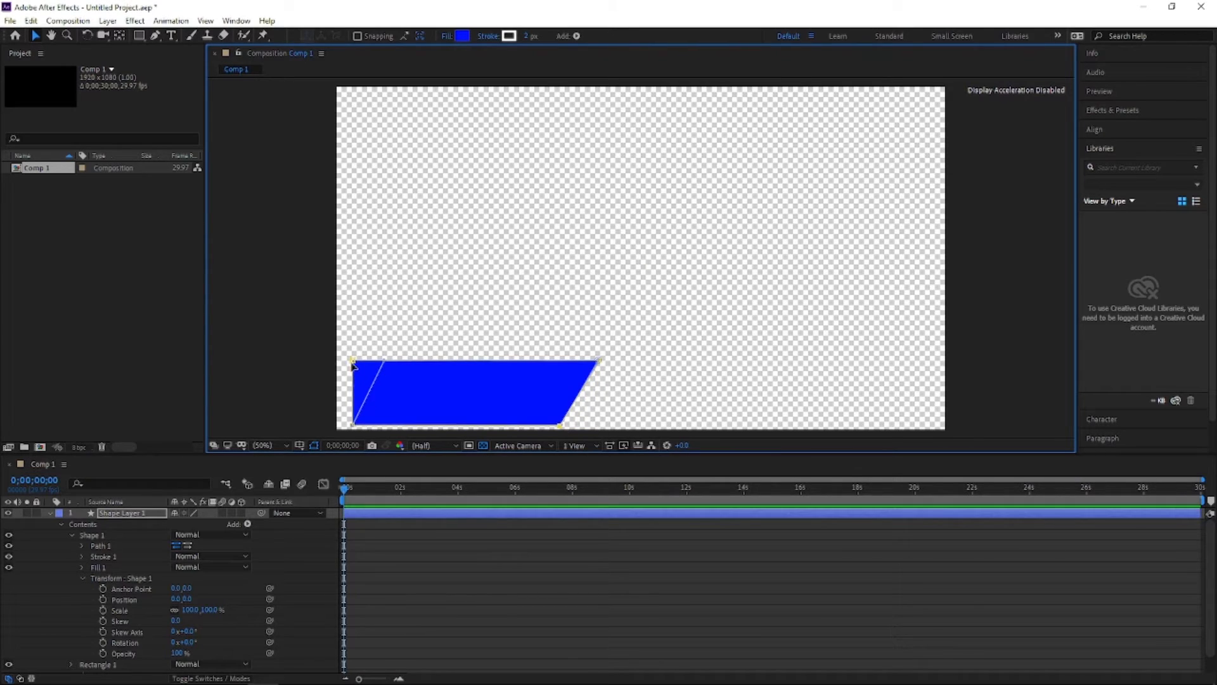
left_click_drag(354, 363, 386, 360)
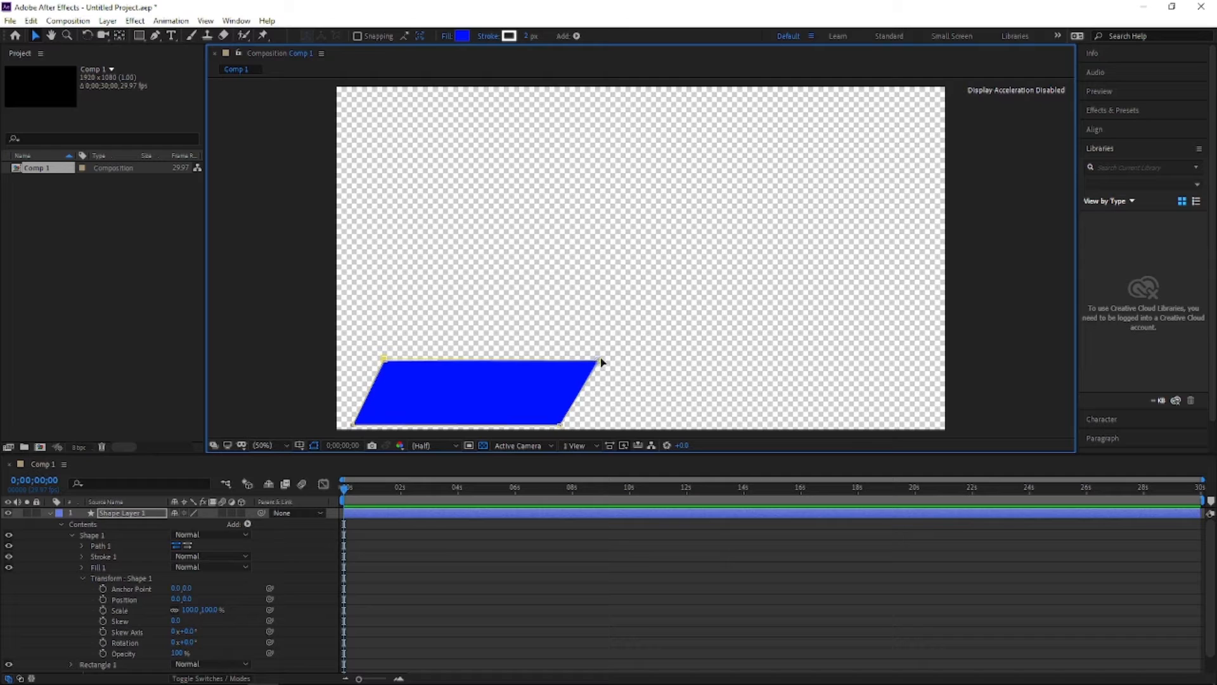
left_click_drag(602, 362, 602, 361)
left_click(437, 374)
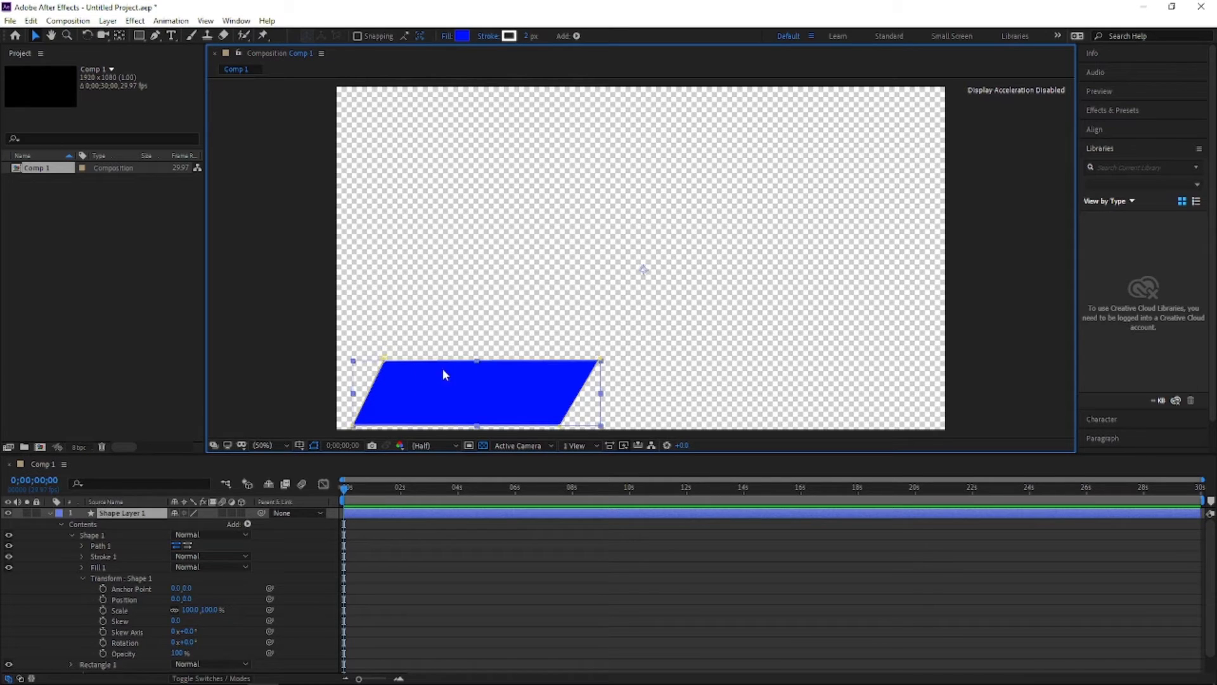
Step: Reposition the parallelogram banner near the lower-left corner of the composition
mouse_move(528, 390)
left_mouse_down()
mouse_move(579, 384)
mouse_move(518, 389)
left_mouse_up()
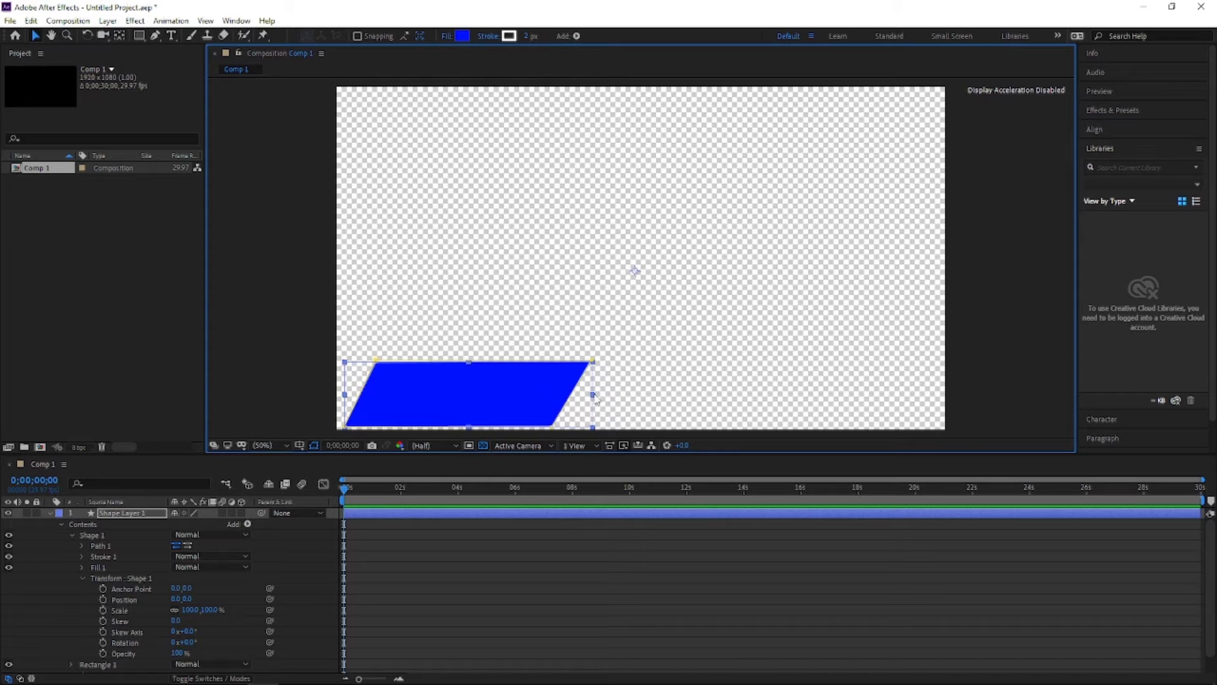
mouse_move(596, 398)
left_mouse_down()
mouse_move(608, 389)
mouse_move(541, 391)
mouse_move(593, 390)
left_mouse_up()
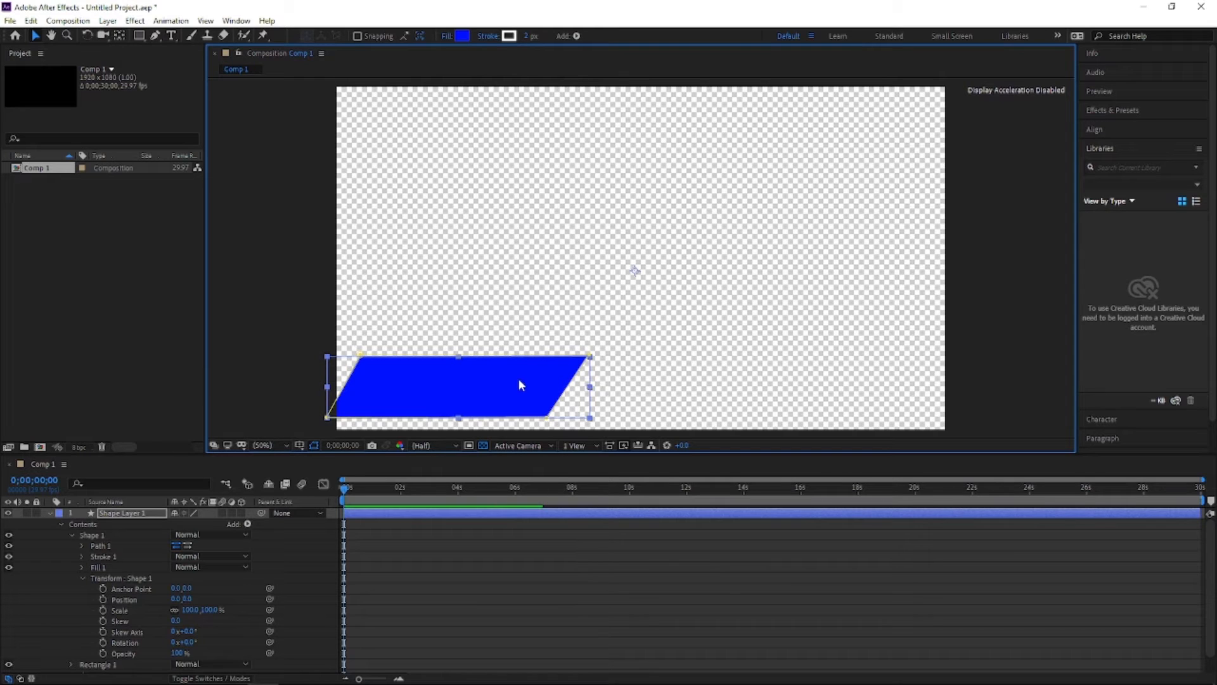
left_click_drag(519, 383, 536, 384)
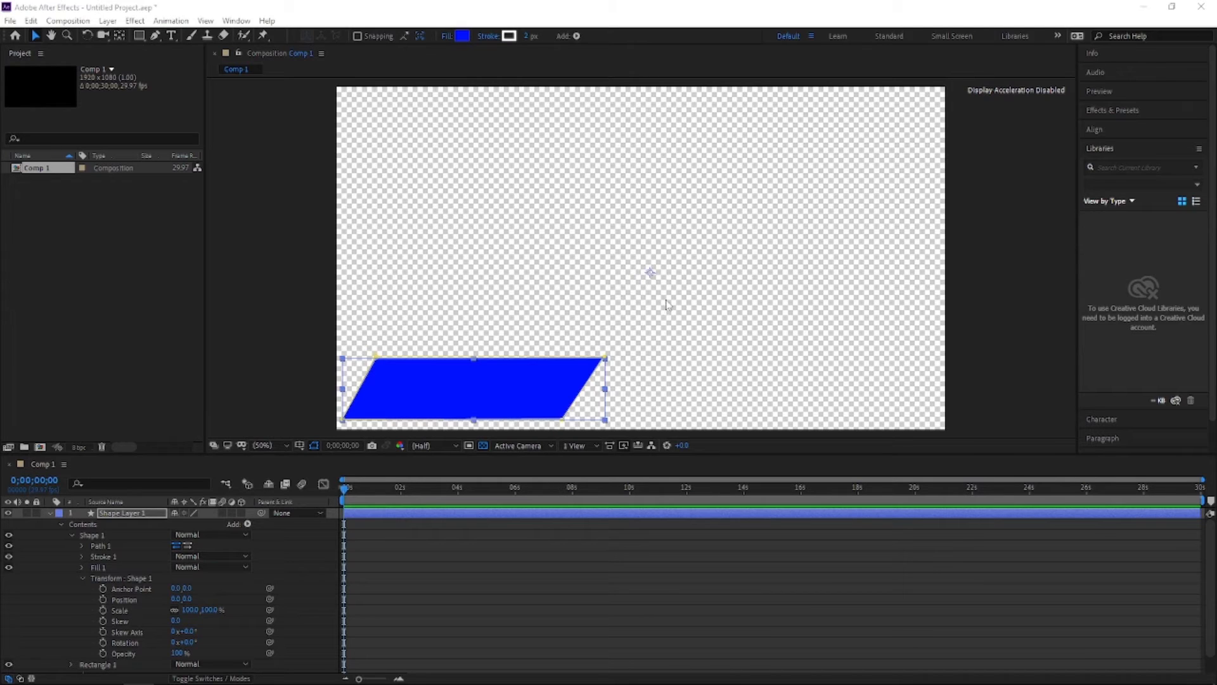
Step: Bring in the Instagram logo image and scale it down onto the left end of the banner
left_click_drag(663, 300, 431, 289)
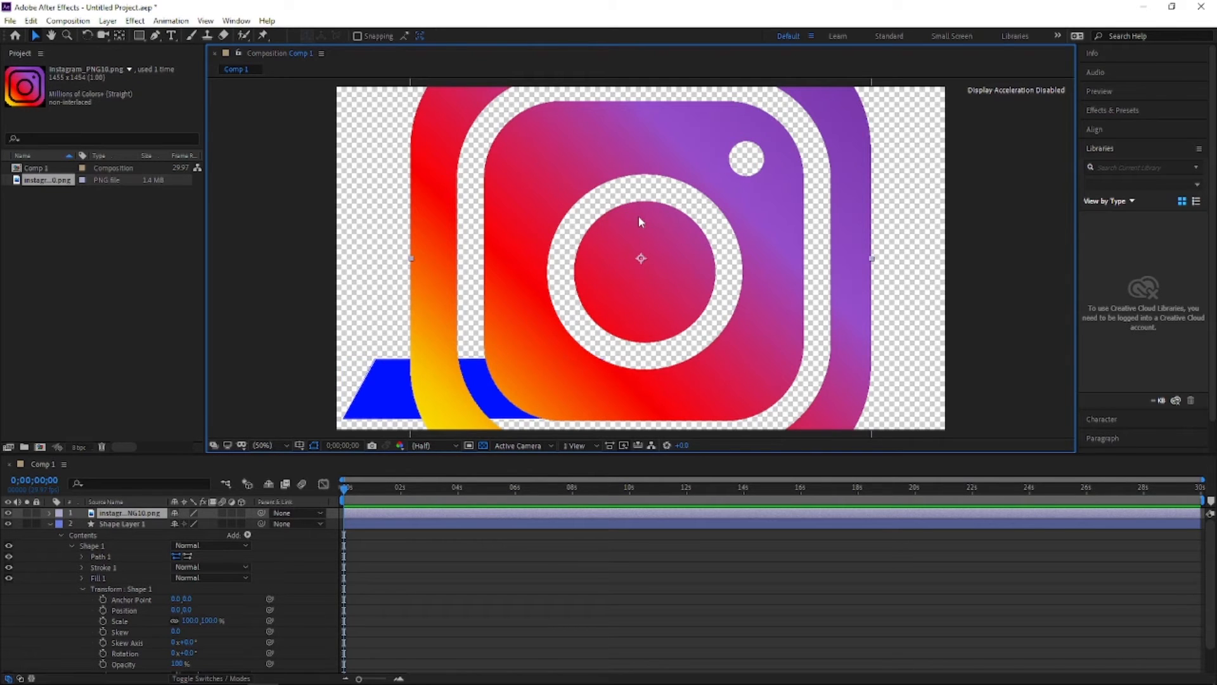
left_click_drag(690, 201, 673, 214)
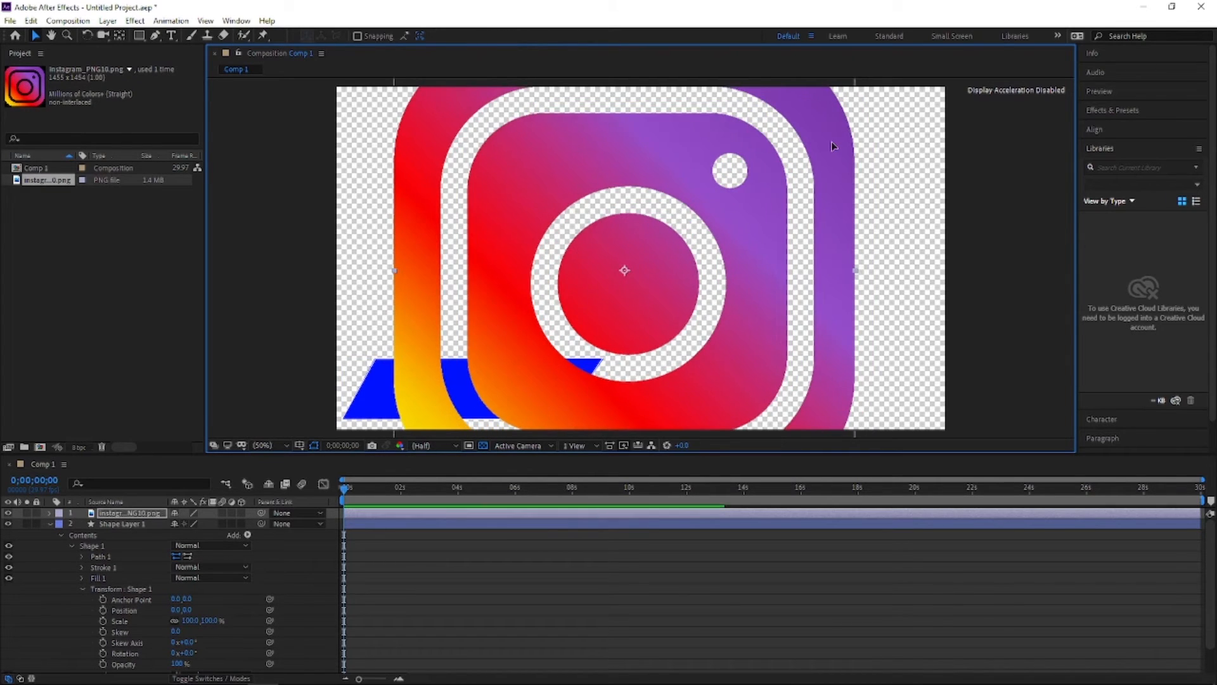
left_click_drag(832, 146, 785, 204)
left_click_drag(814, 91, 652, 261)
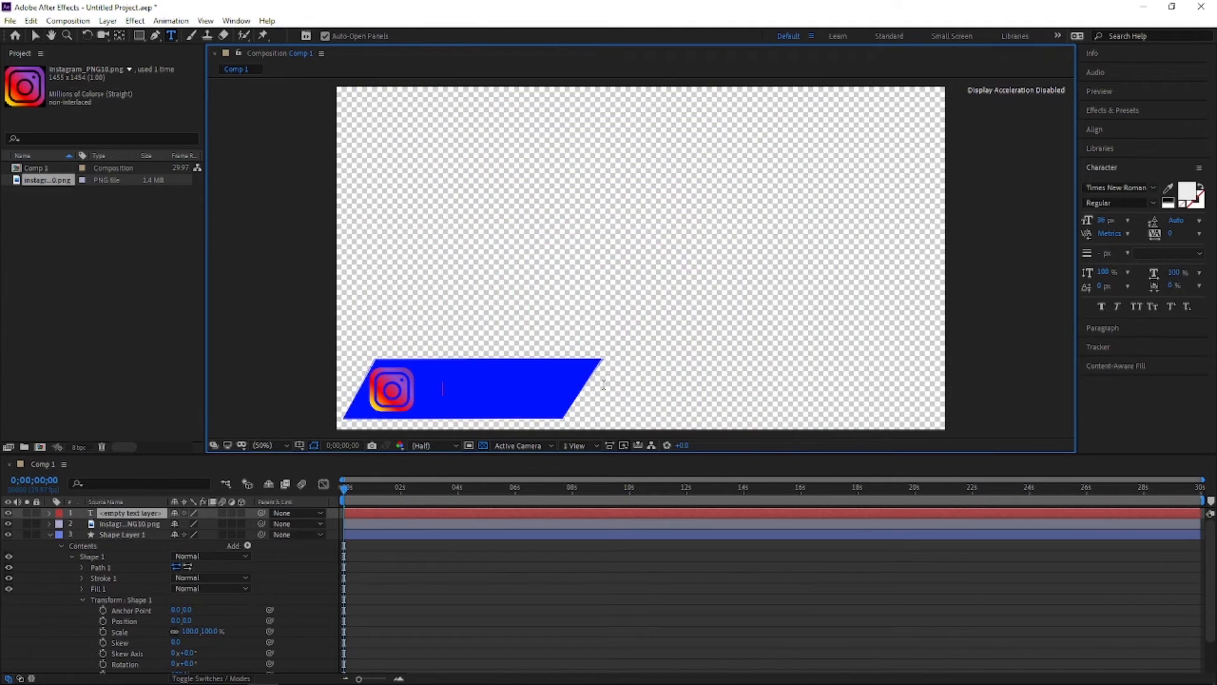
Step: Add a text layer beside the logo containing the channel owner's name
type("I")
type("con hughes")
Step: Change the name text's font to Bebas Neue
left_click_drag(511, 389, 409, 409)
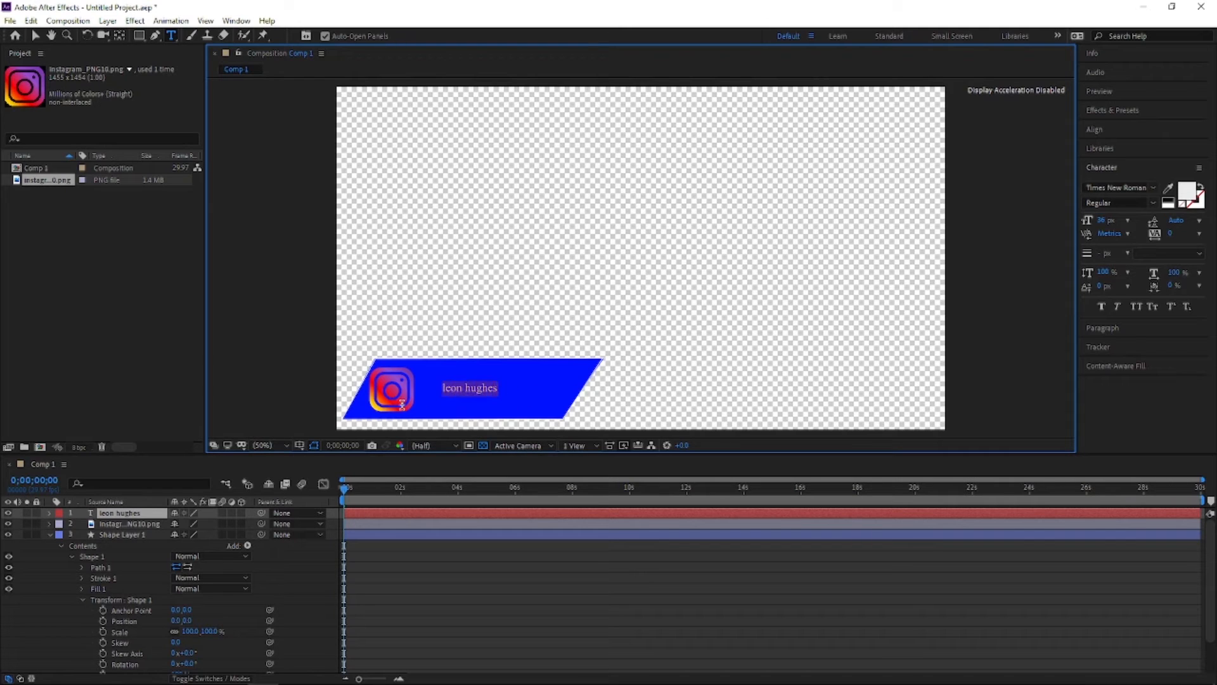
left_click(1153, 188)
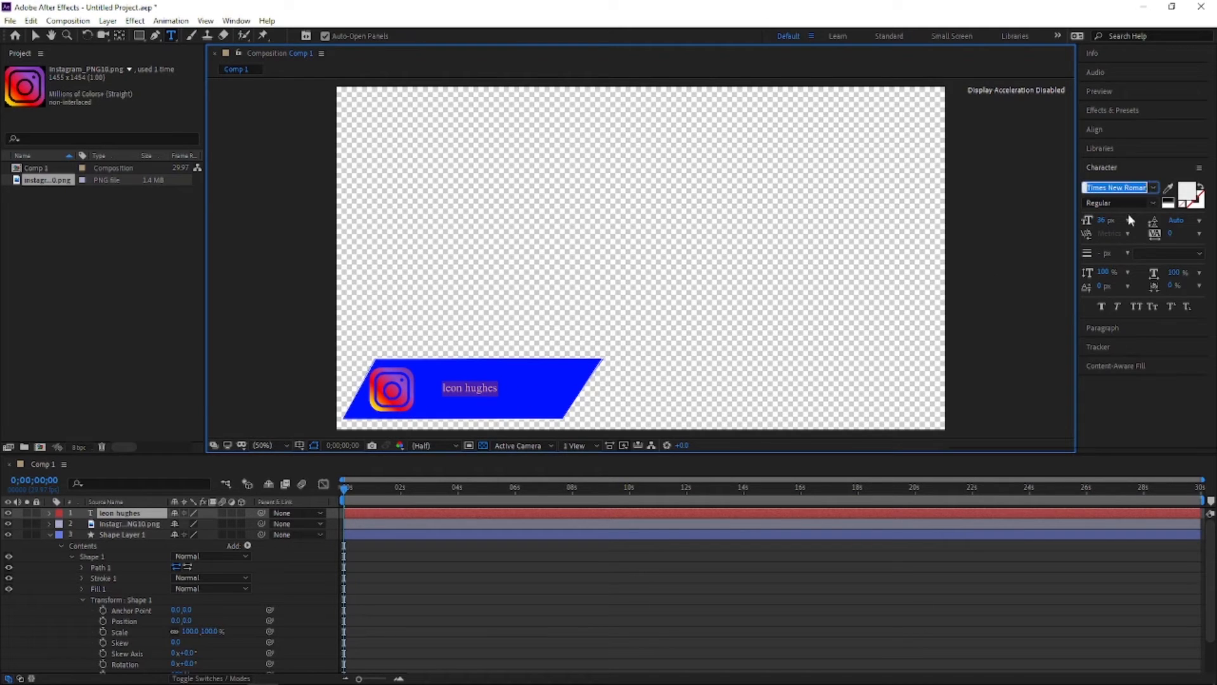
scroll(1071, 355, "up", 15)
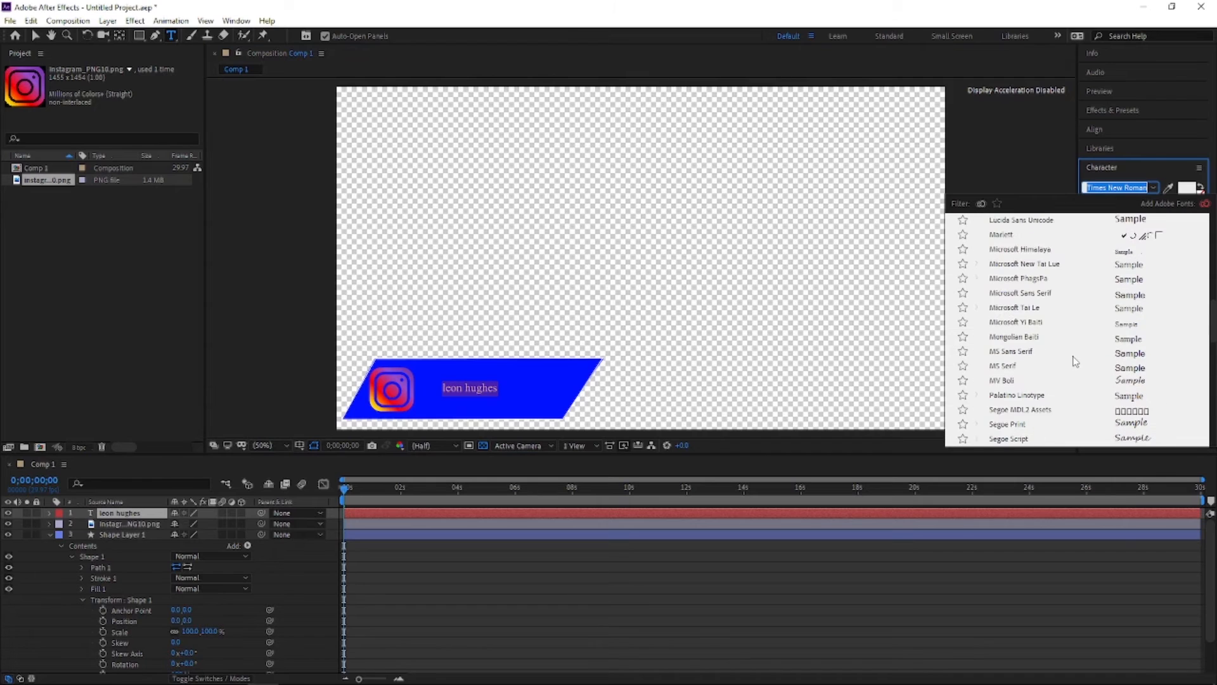
scroll(1072, 360, "down", 6)
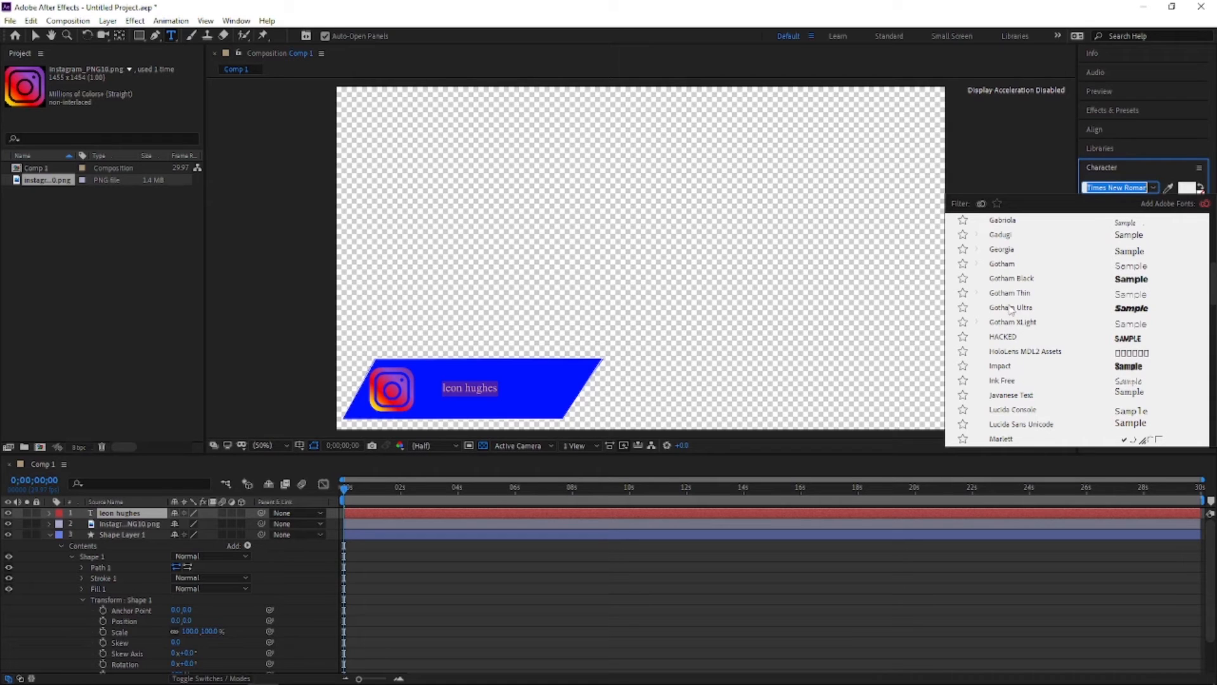
scroll(1005, 296, "up", 2)
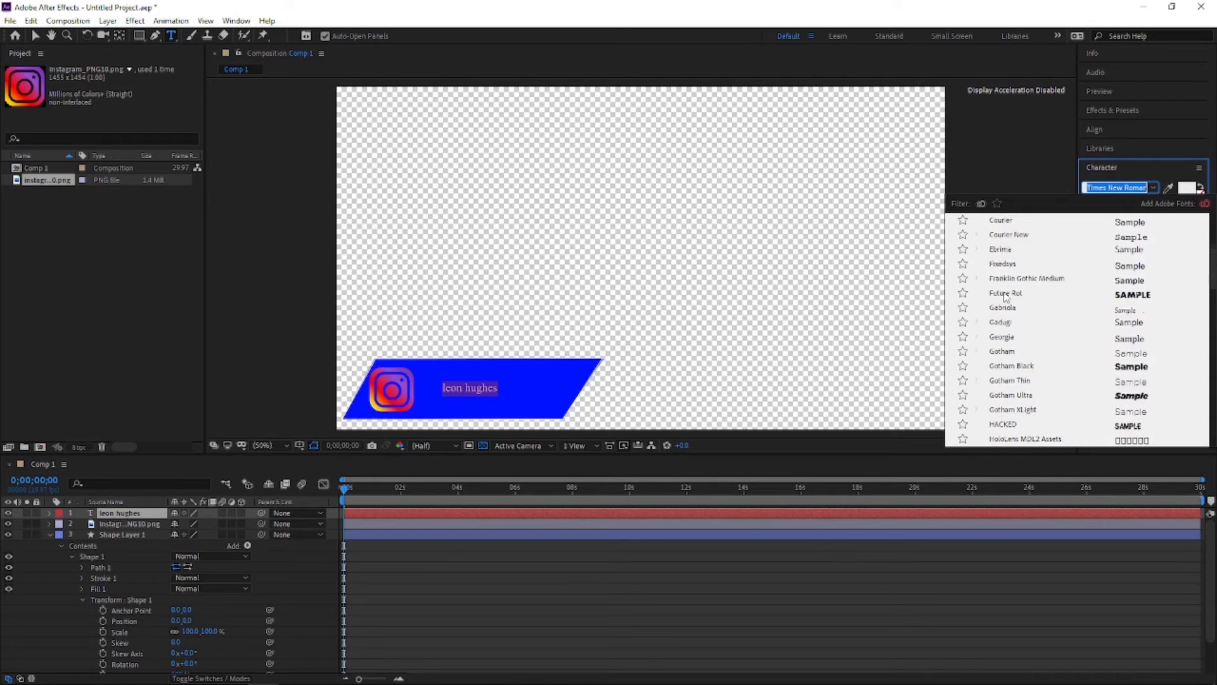
scroll(1005, 295, "up", 2)
left_click(1005, 269)
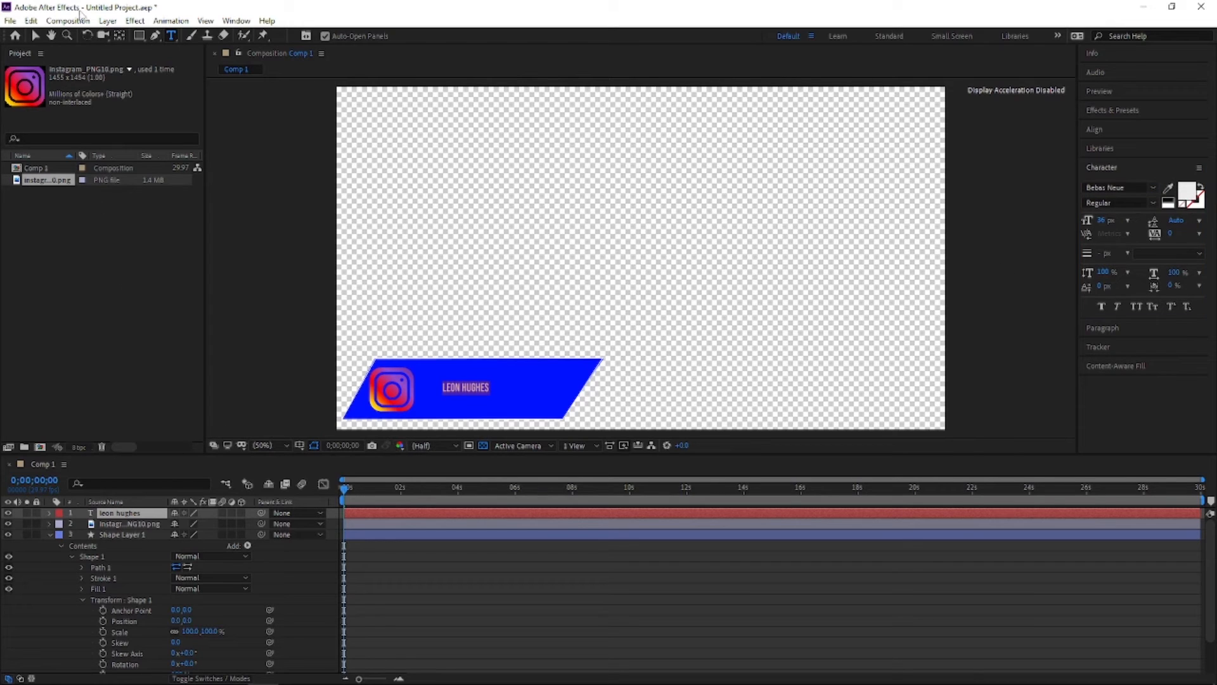
Step: Move and enlarge the name text so it fills the banner beside the logo
left_click(36, 35)
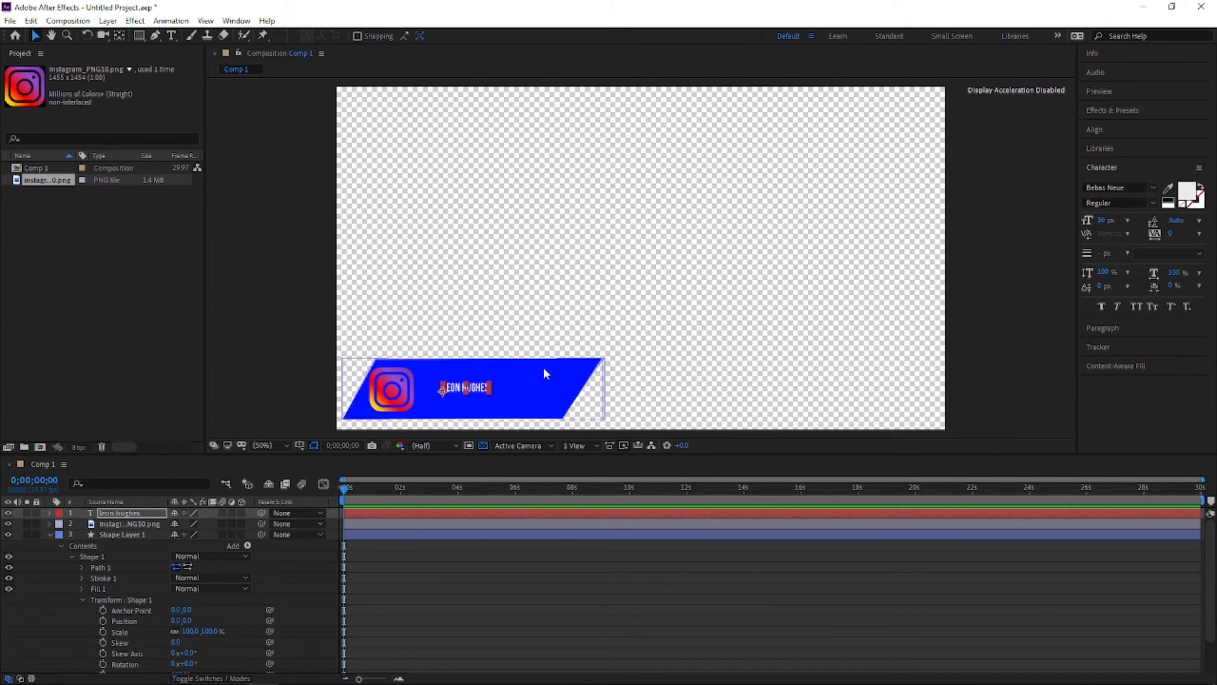
left_click_drag(490, 389, 556, 383)
left_click_drag(555, 386, 526, 391)
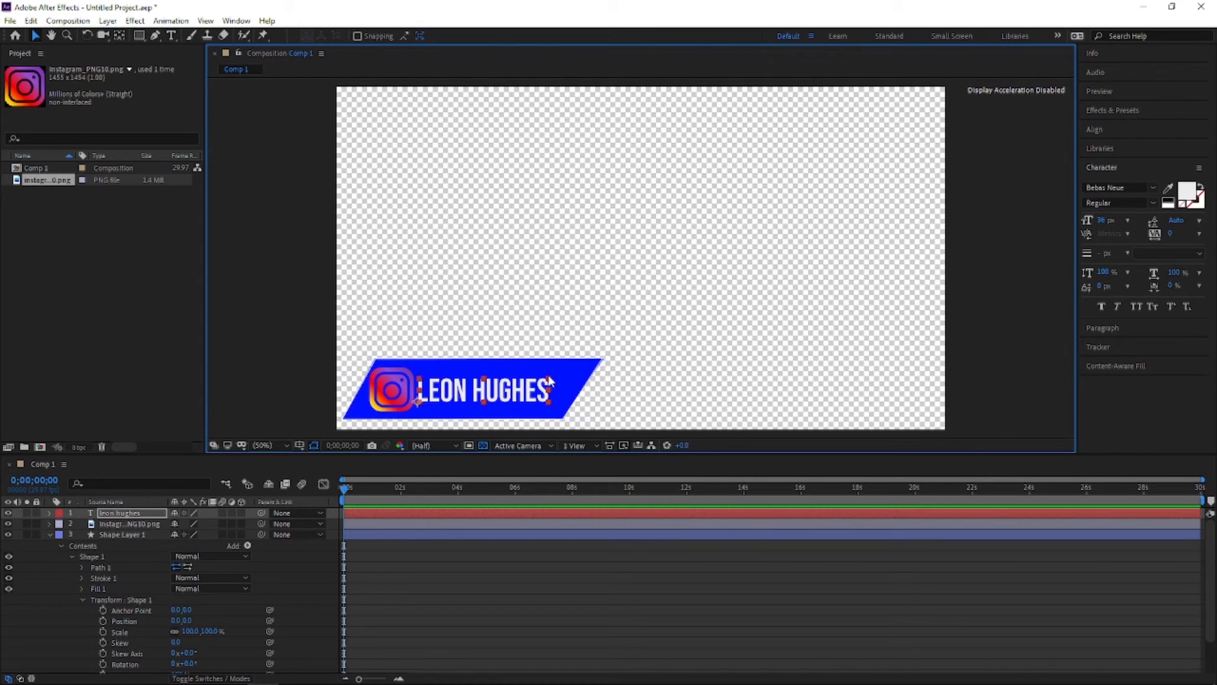
left_click_drag(549, 381, 571, 373)
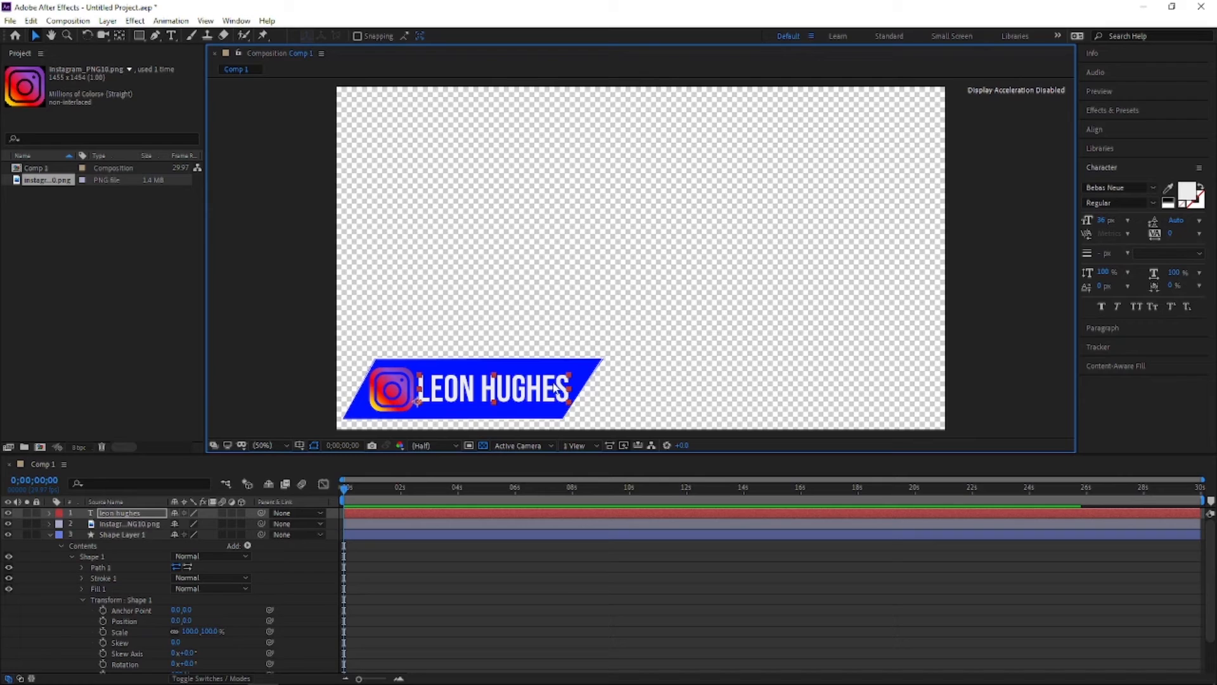
left_click(608, 281)
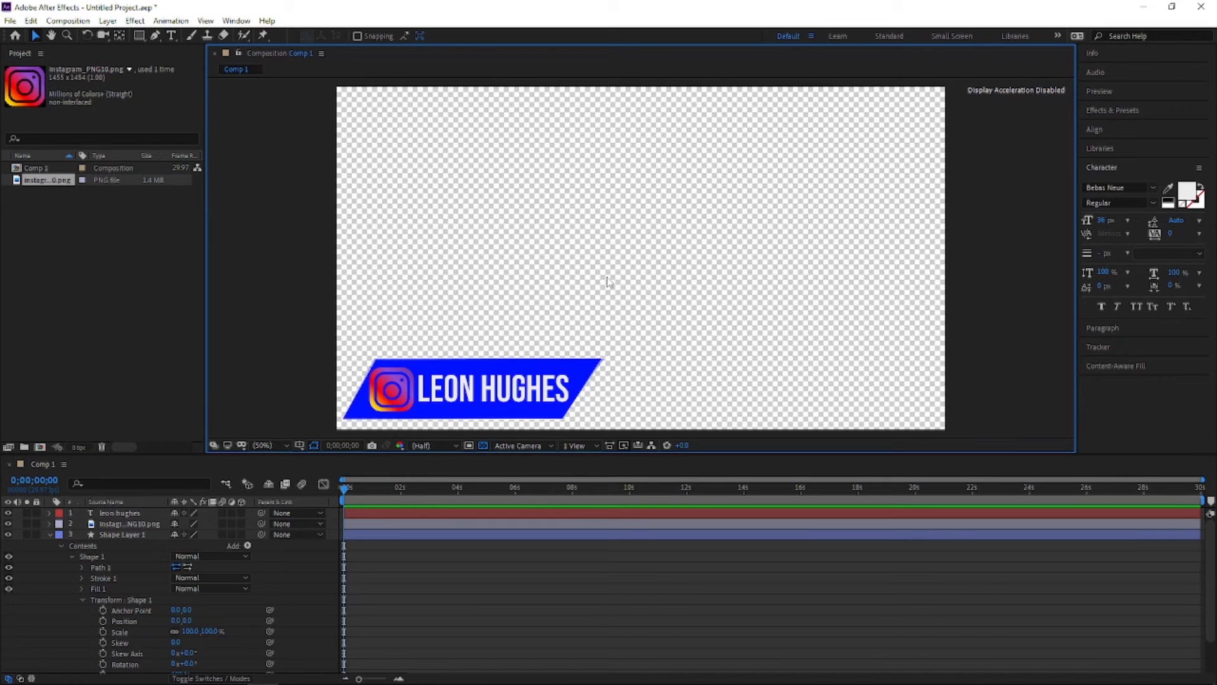